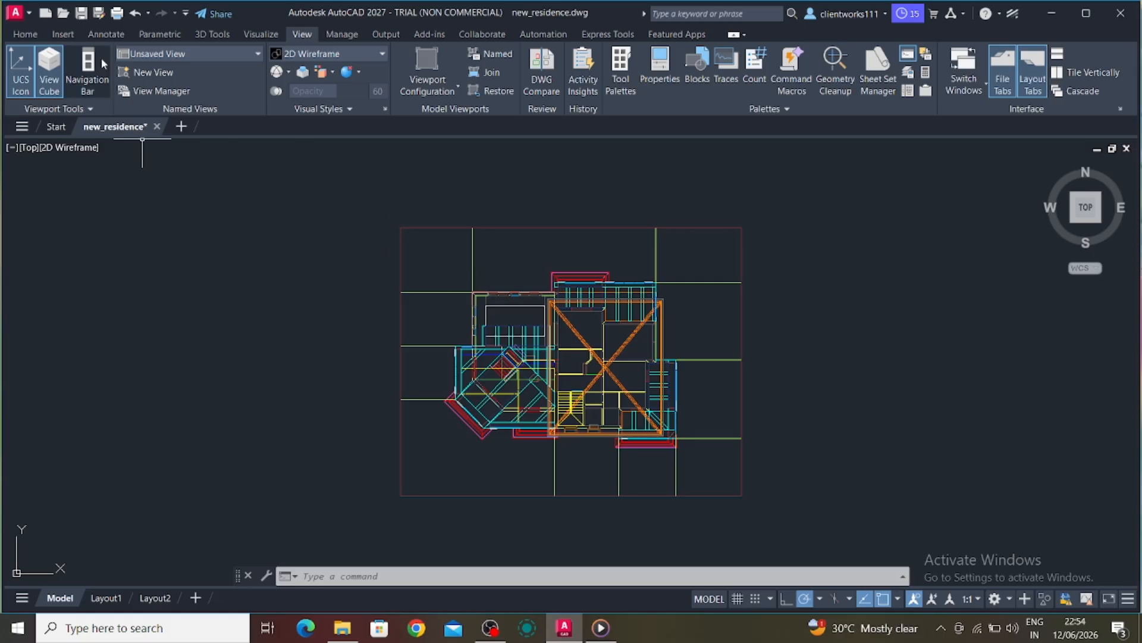
# Inspect the wireframe house model from the front and return to a top view
pyautogui.click(26, 34)
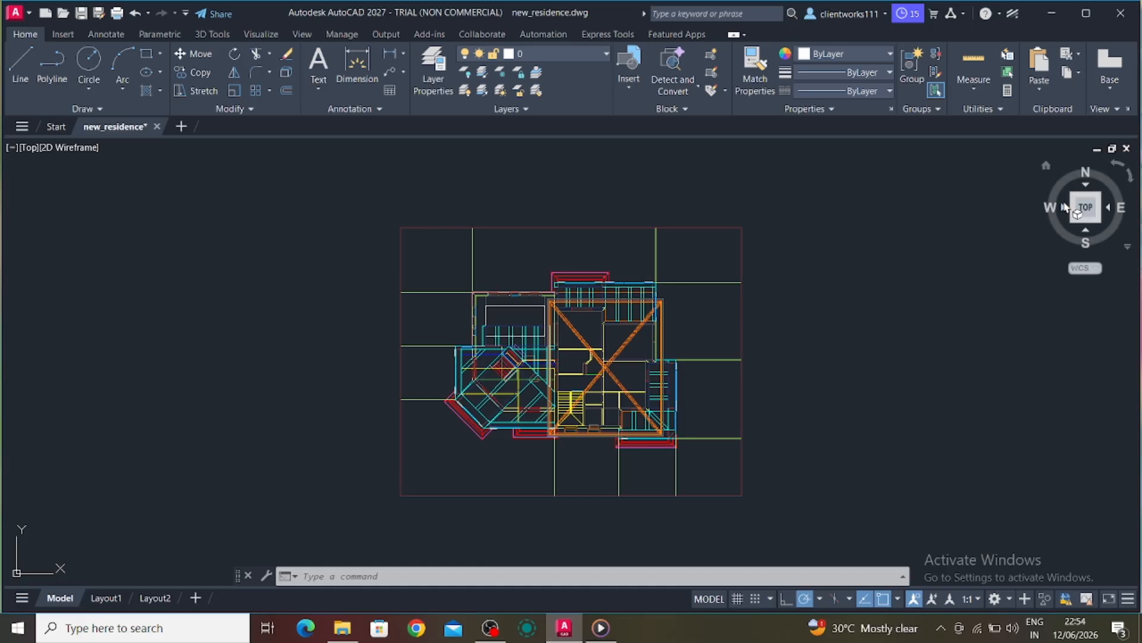
pyautogui.moveTo(1091, 214)
pyautogui.keyDown('shift'); pyautogui.mouseDown(button='middle')
pyautogui.moveTo(1081, 560)
pyautogui.moveTo(1081, 521)
pyautogui.moveTo(1079, 562)
pyautogui.moveTo(1031, 558)
pyautogui.moveTo(1038, 585)
pyautogui.moveTo(1041, 152)
pyautogui.moveTo(1039, 583)
pyautogui.mouseUp(button='middle'); pyautogui.keyUp('shift')
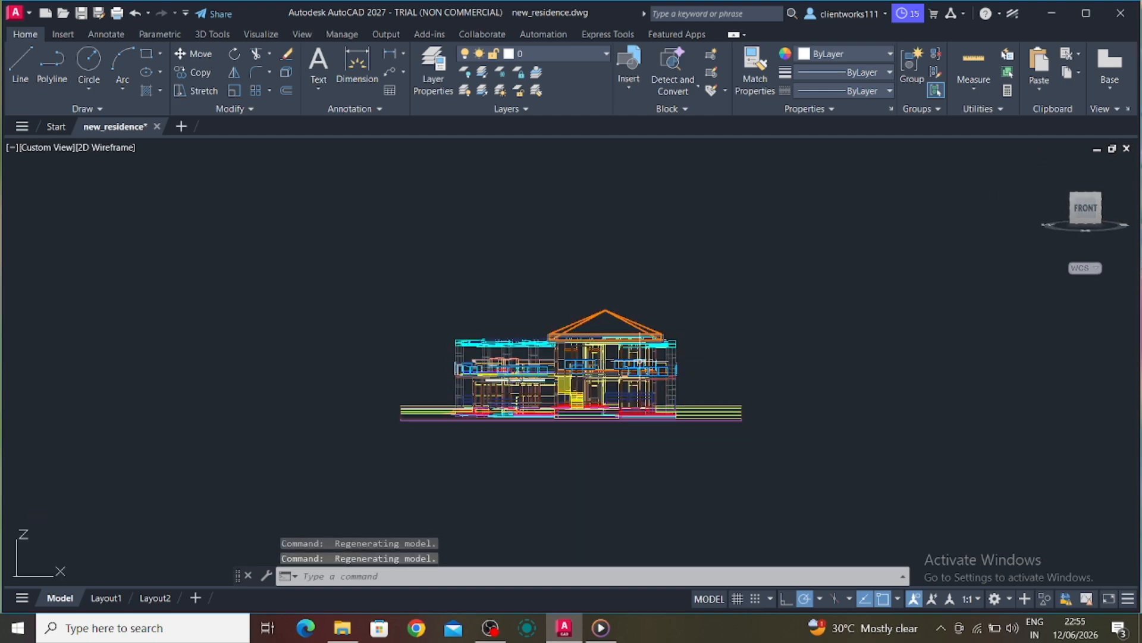
pyautogui.click(1078, 208)
pyautogui.moveTo(1079, 208); pyautogui.dragTo(1077, 225)
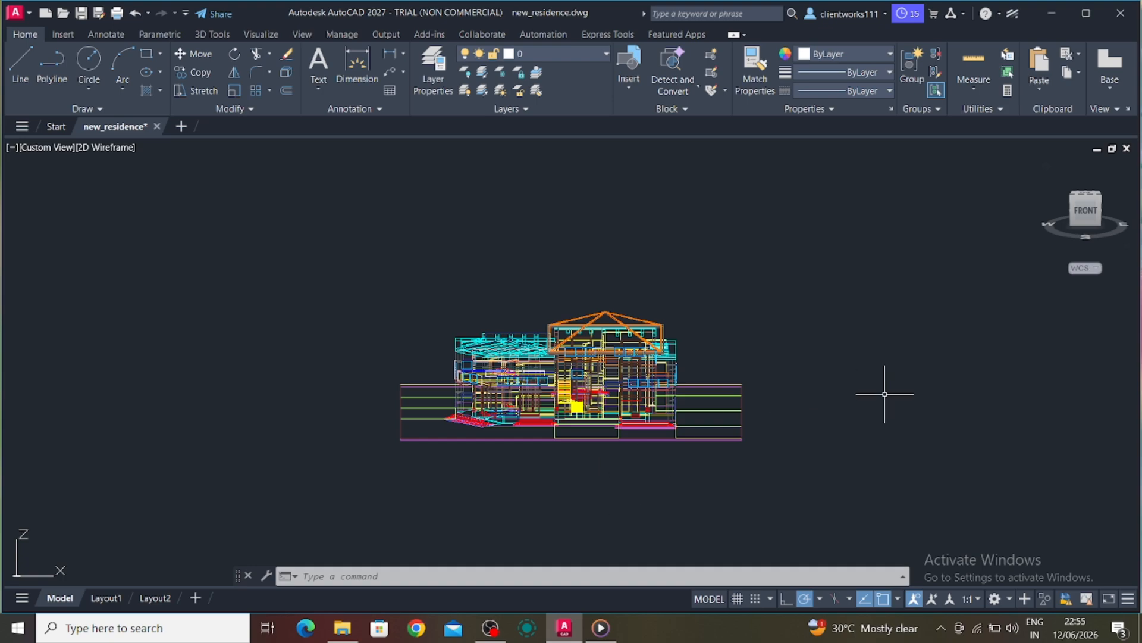
pyautogui.click(1084, 196)
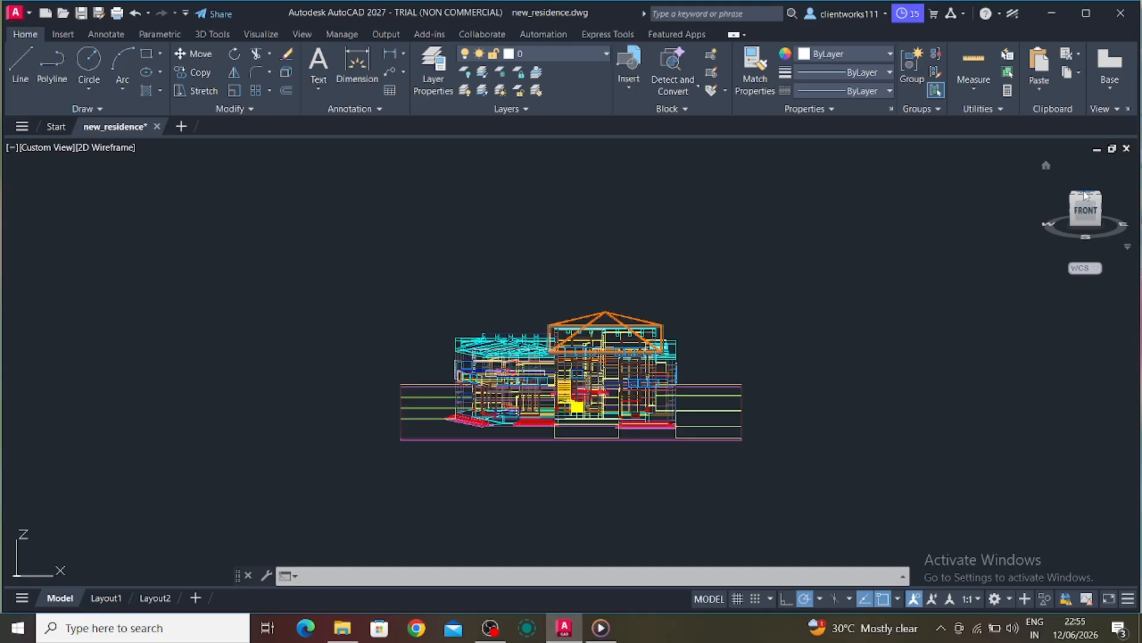
pyautogui.click(1085, 199)
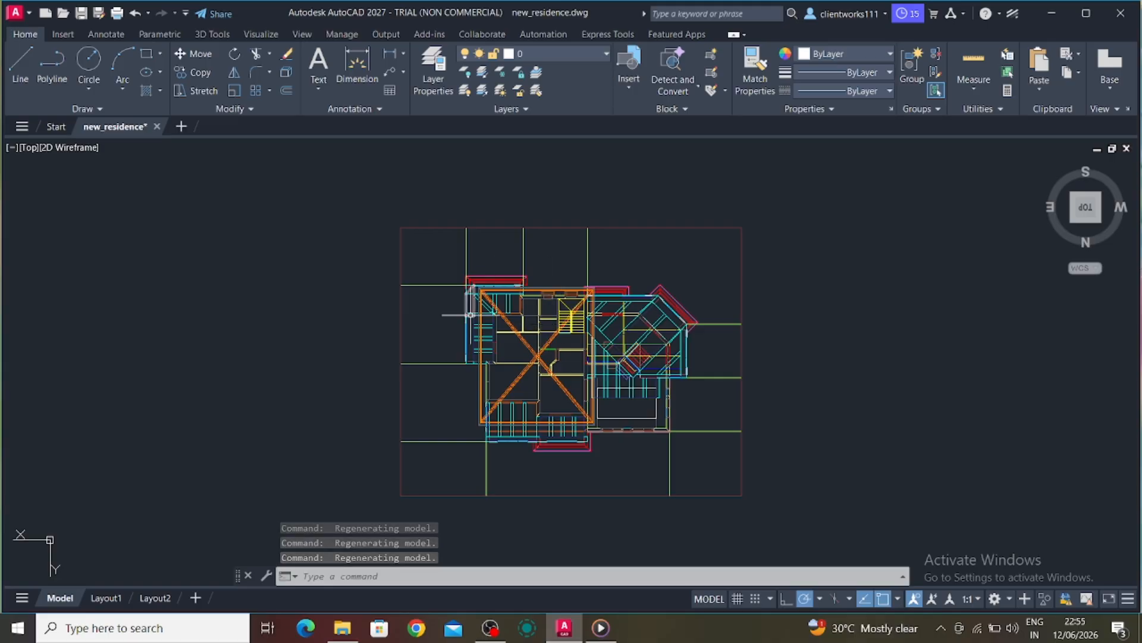
# Select the 3D faces near the centre of the floor plan and stretch them from a shared grip
pyautogui.click(538, 342)
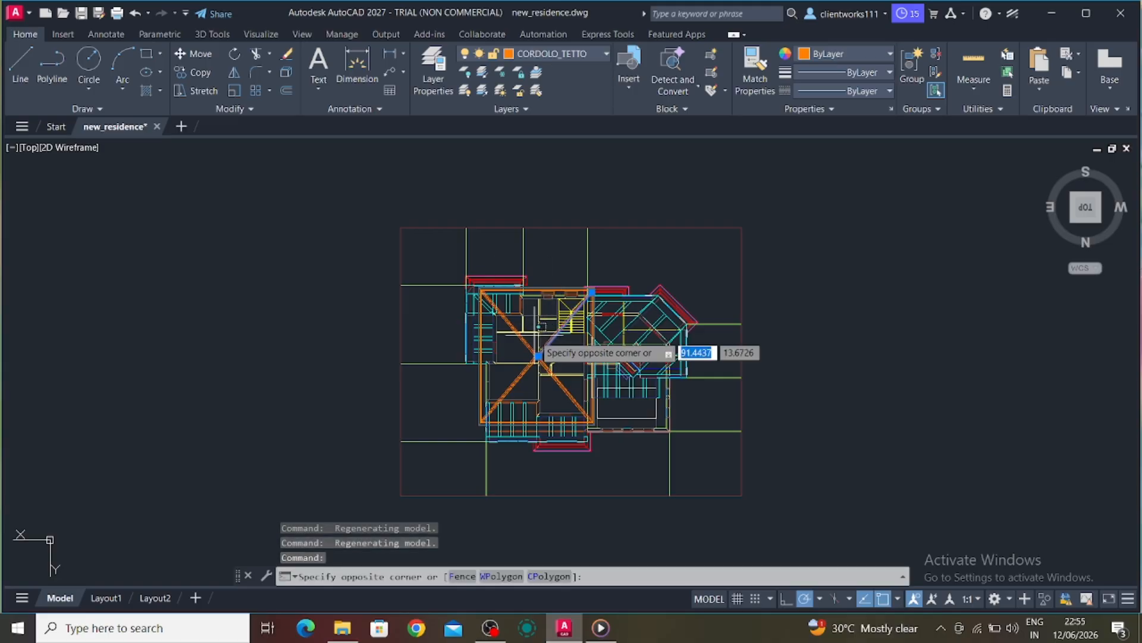
pyautogui.click(533, 327)
pyautogui.click(541, 332)
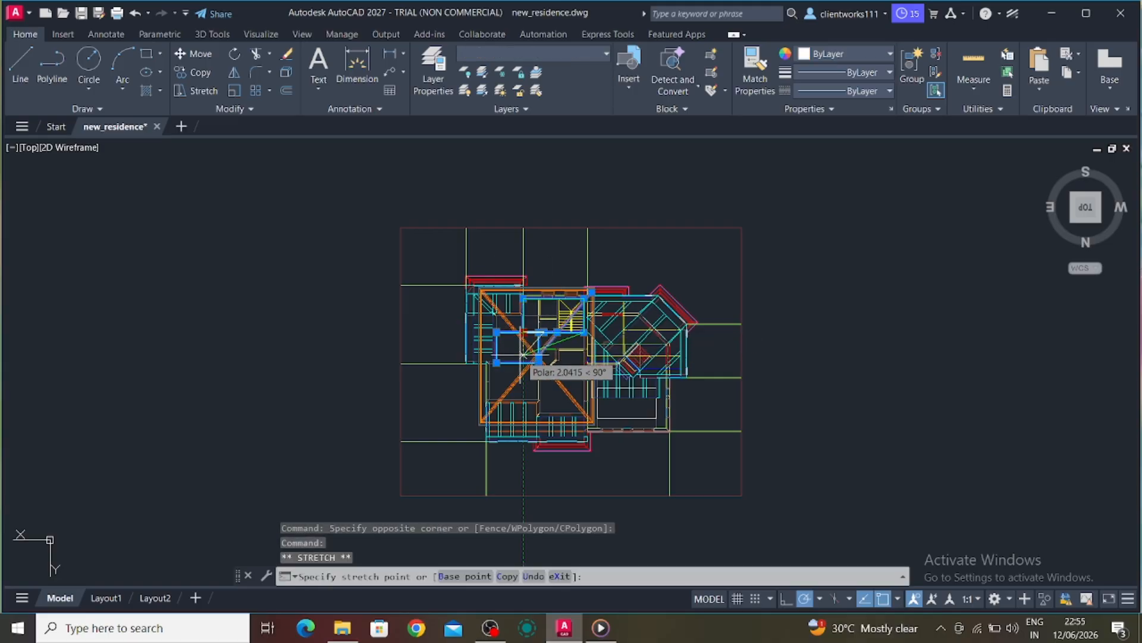
pyautogui.click(582, 365)
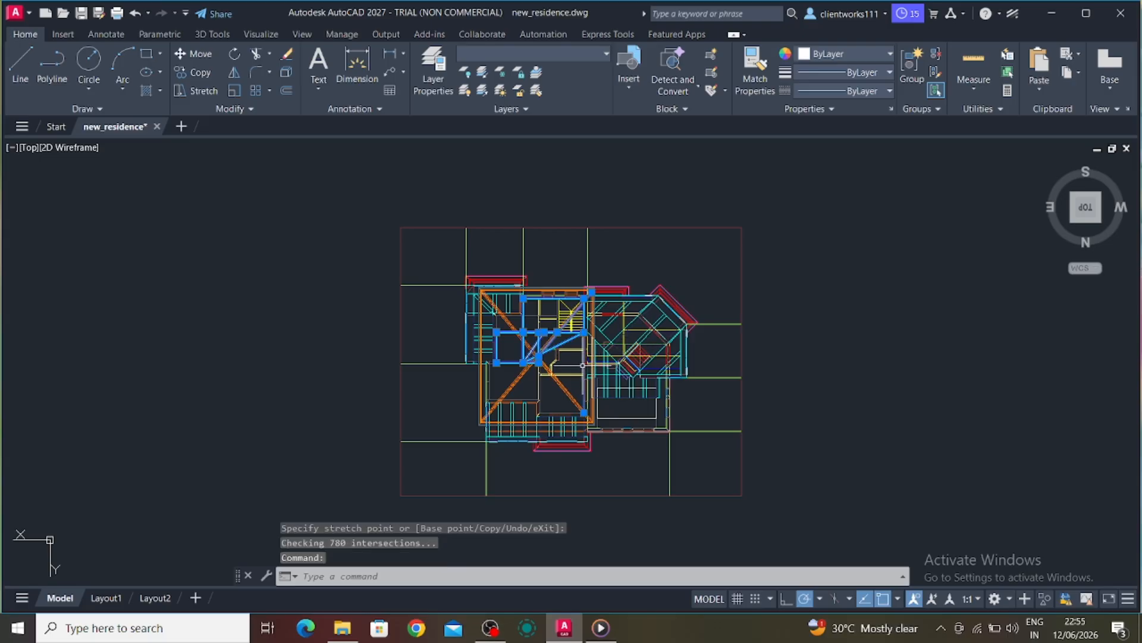
# Examine the properties and object types of the selected 3D faces, and close the properties
pyautogui.rightClick(583, 365)
pyautogui.click(631, 451)
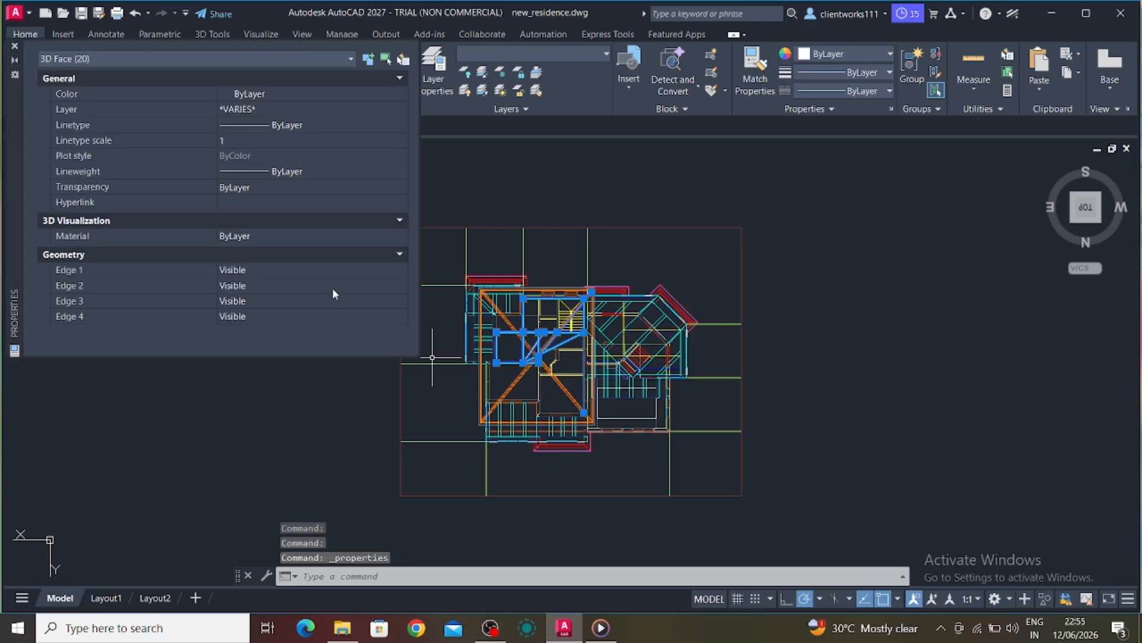
pyautogui.click(61, 63)
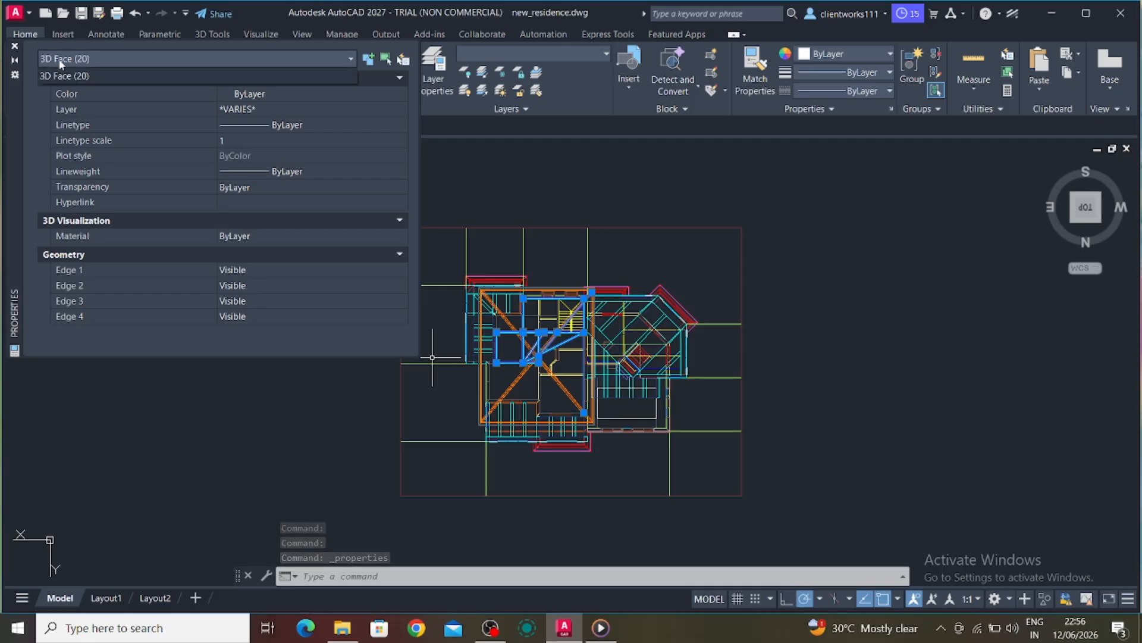
pyautogui.click(120, 61)
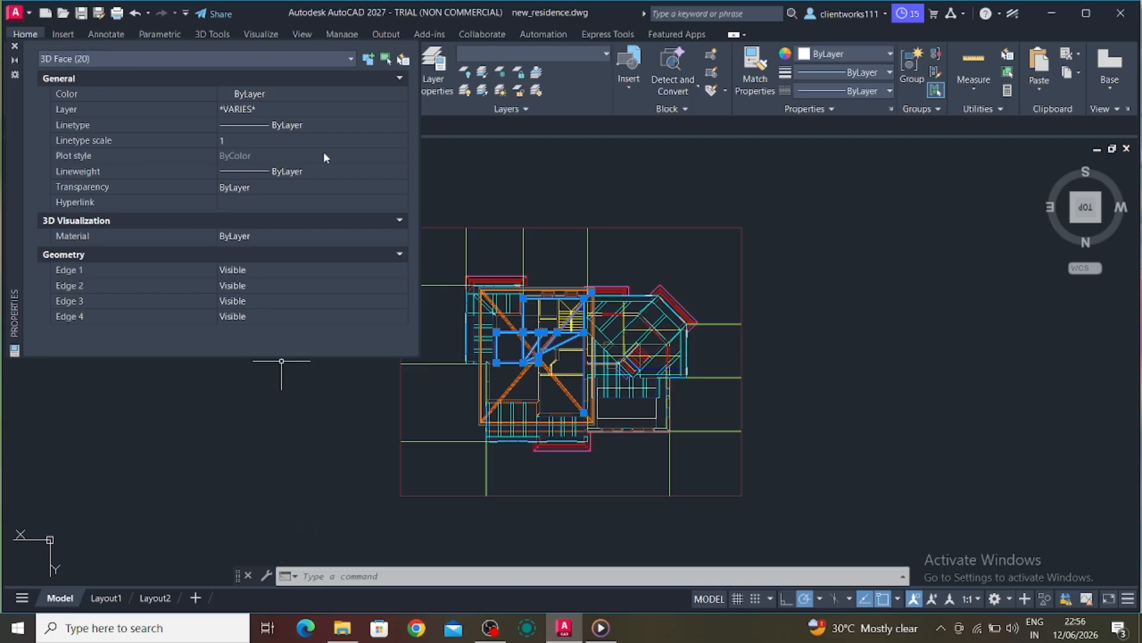
pyautogui.click(345, 59)
pyautogui.click(331, 59)
pyautogui.hotkey('ctrl', '1')
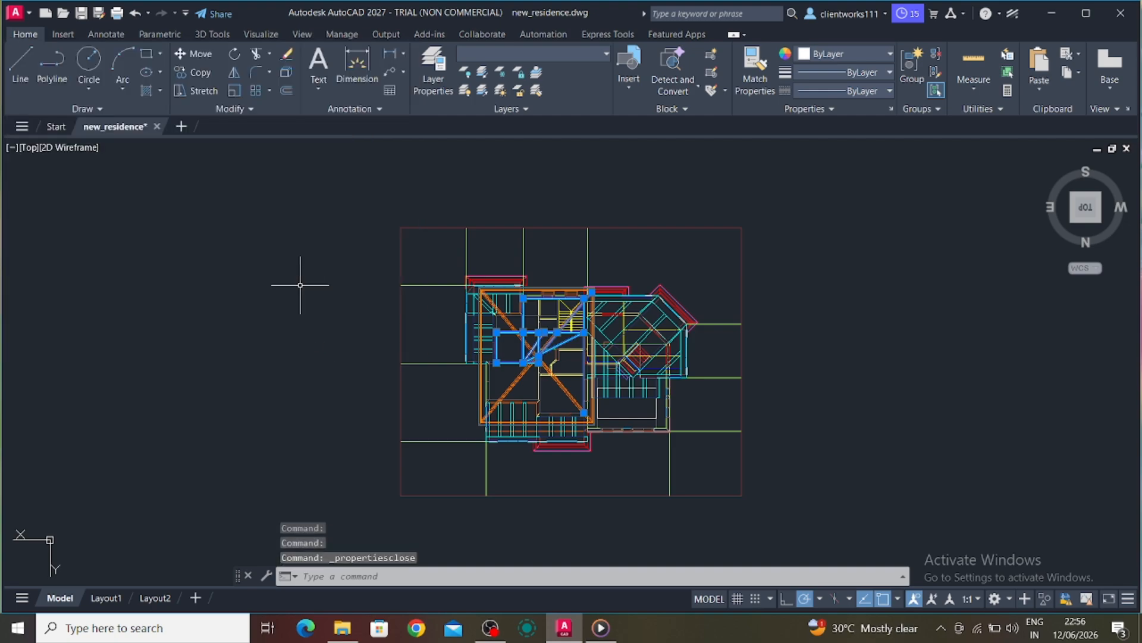
pyautogui.click(304, 285)
pyautogui.click(291, 323)
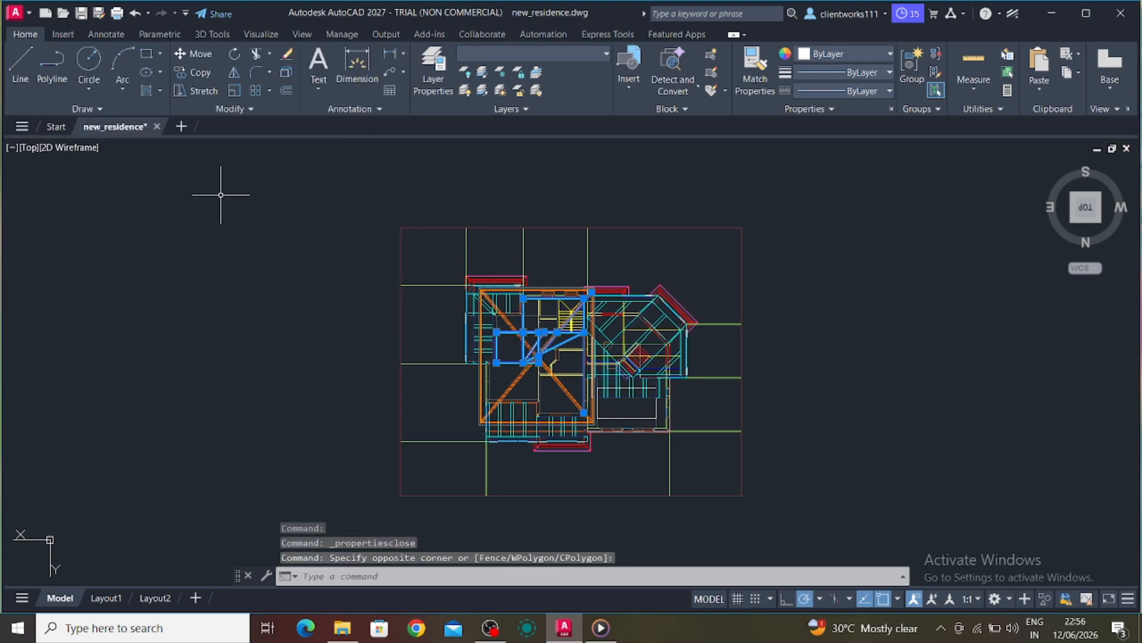
# Set the visual style to Shaded and orbit the house model to a slightly raised front view
pyautogui.click(301, 33)
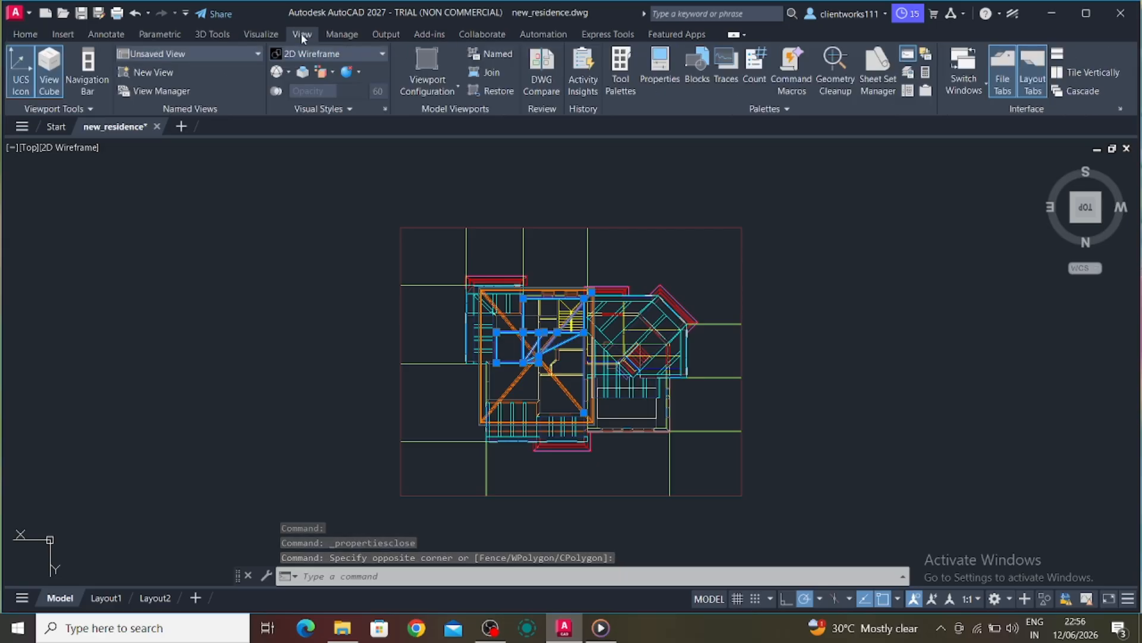
pyautogui.click(325, 52)
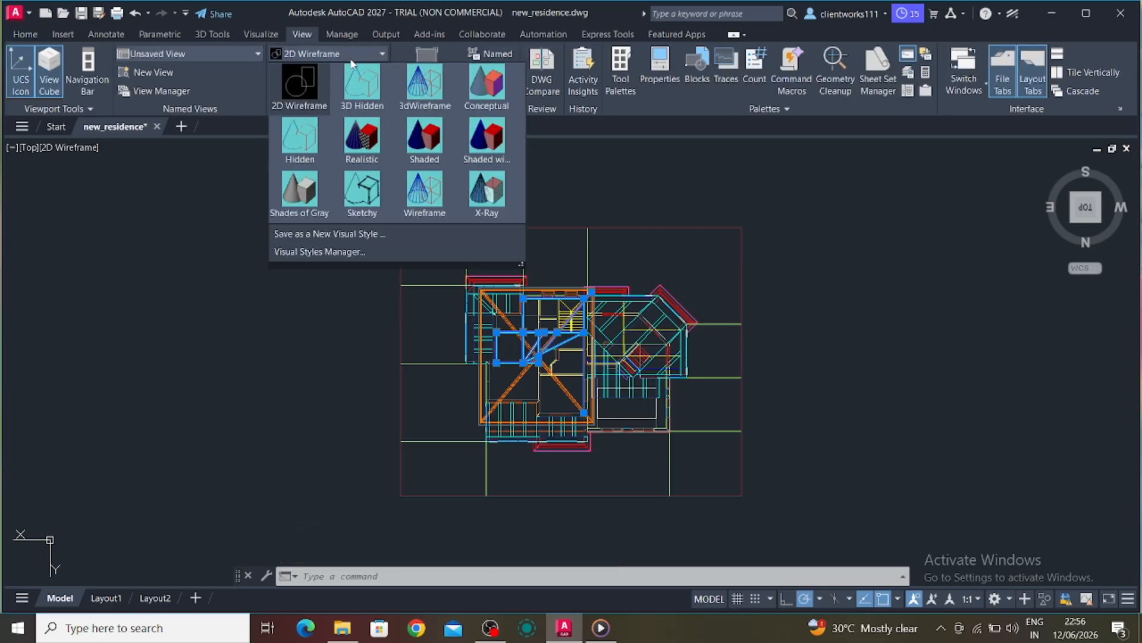
pyautogui.click(425, 142)
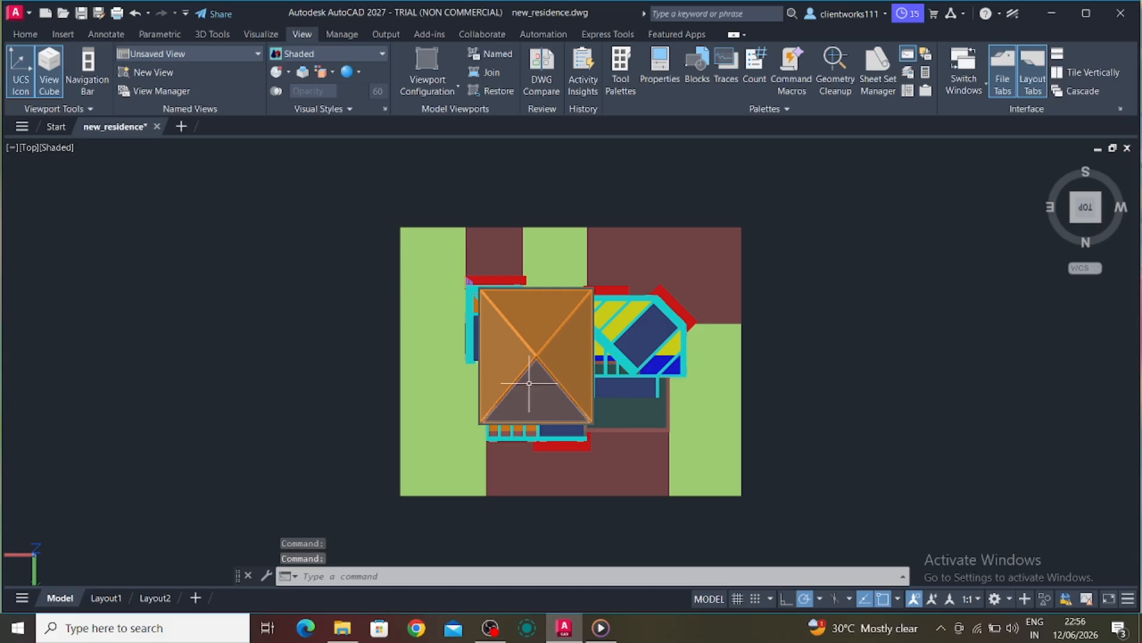
pyautogui.moveTo(1086, 211)
pyautogui.moveTo(1085, 213); pyautogui.dragTo(1095, 182)
pyautogui.moveTo(6, 144)
pyautogui.mouseDown()
pyautogui.moveTo(44, 556)
pyautogui.moveTo(241, 511)
pyautogui.moveTo(276, 531)
pyautogui.moveTo(502, 541)
pyautogui.moveTo(568, 554)
pyautogui.moveTo(568, 565)
pyautogui.moveTo(569, 143)
pyautogui.mouseUp()
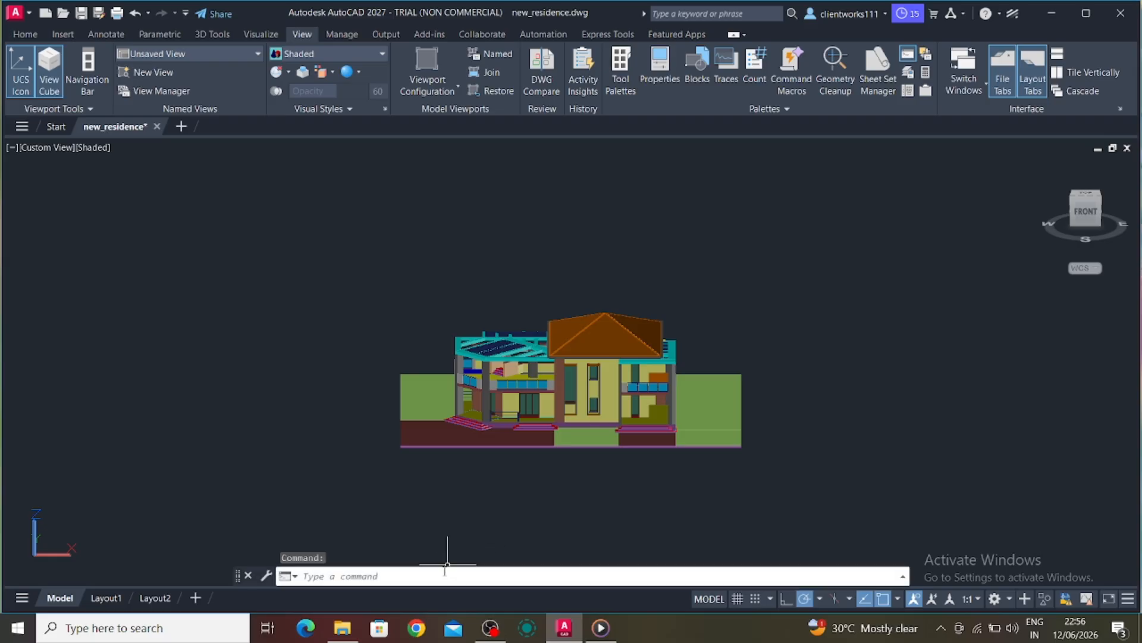
# Check the hardware acceleration options of the -GRAPHICSCONFIG command and leave without altering them
pyautogui.click(432, 579)
pyautogui.write('grap')
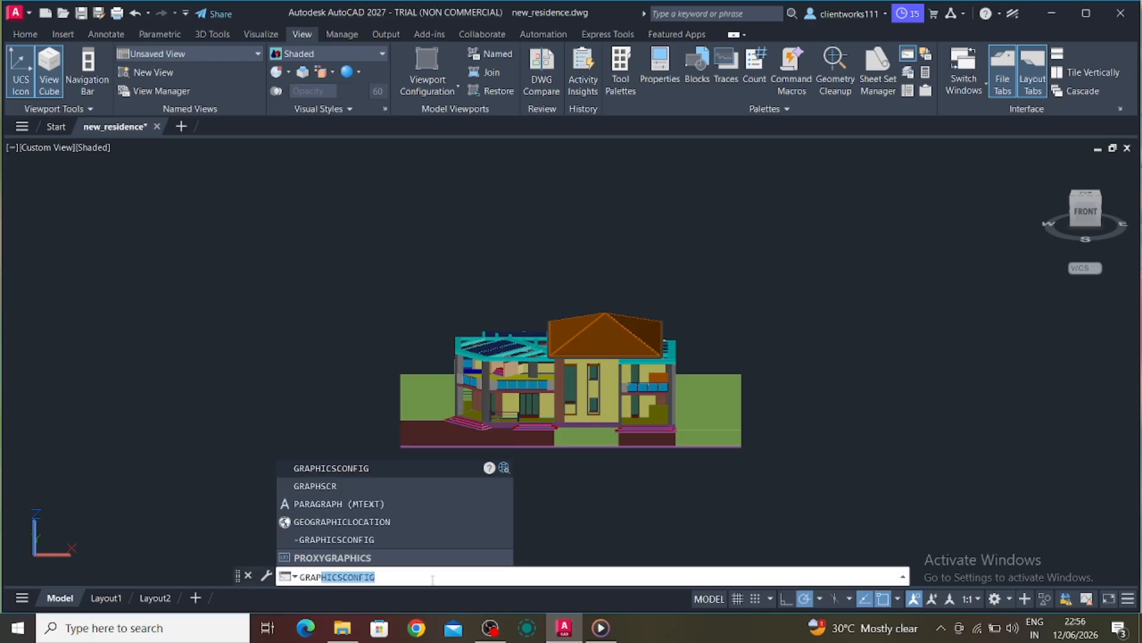
pyautogui.click(372, 539)
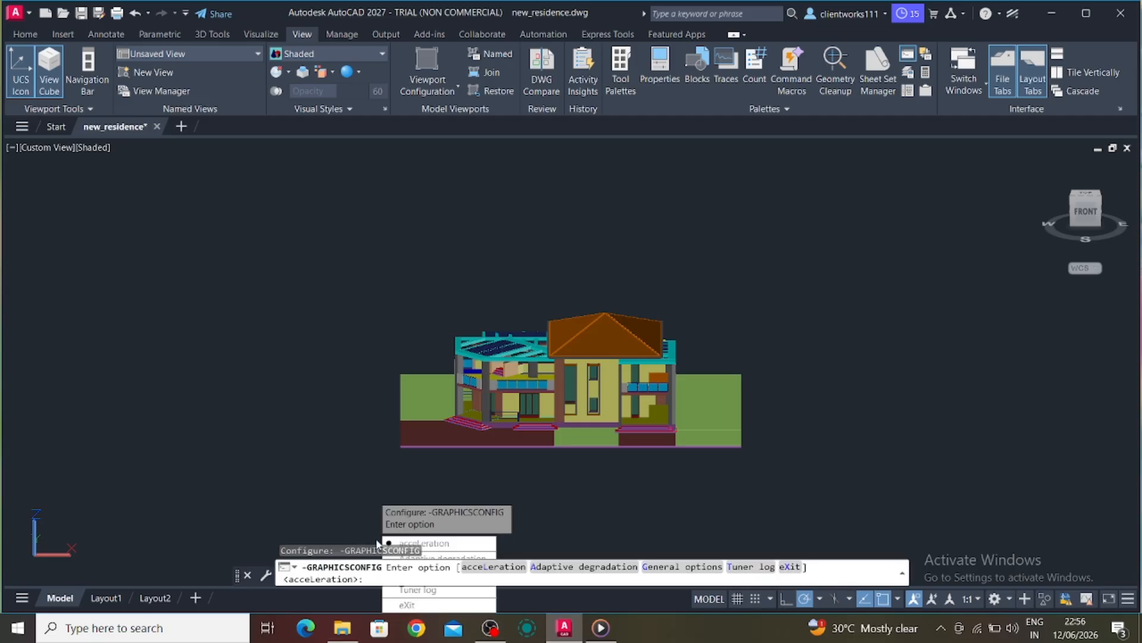
pyautogui.click(415, 543)
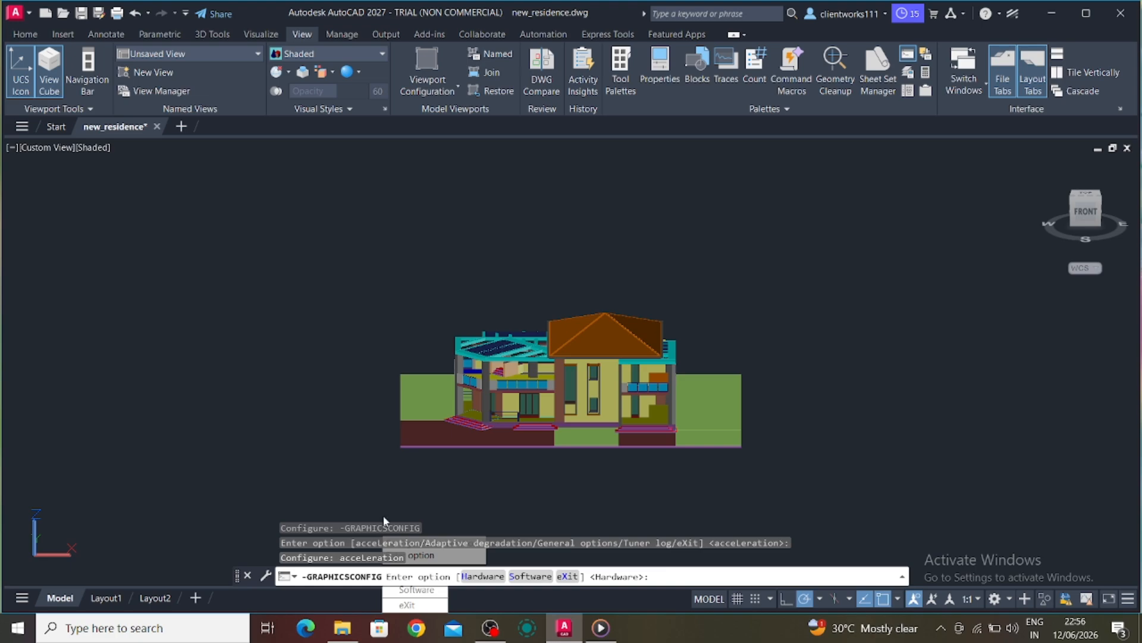
pyautogui.click(482, 577)
pyautogui.press('Down')
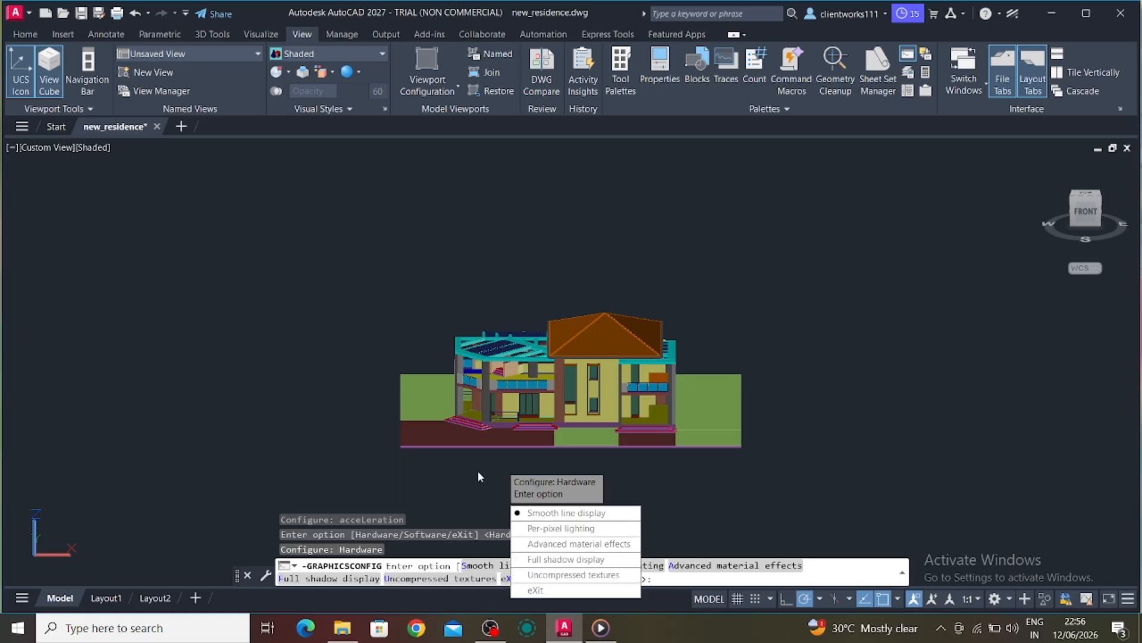
pyautogui.press('Escape')
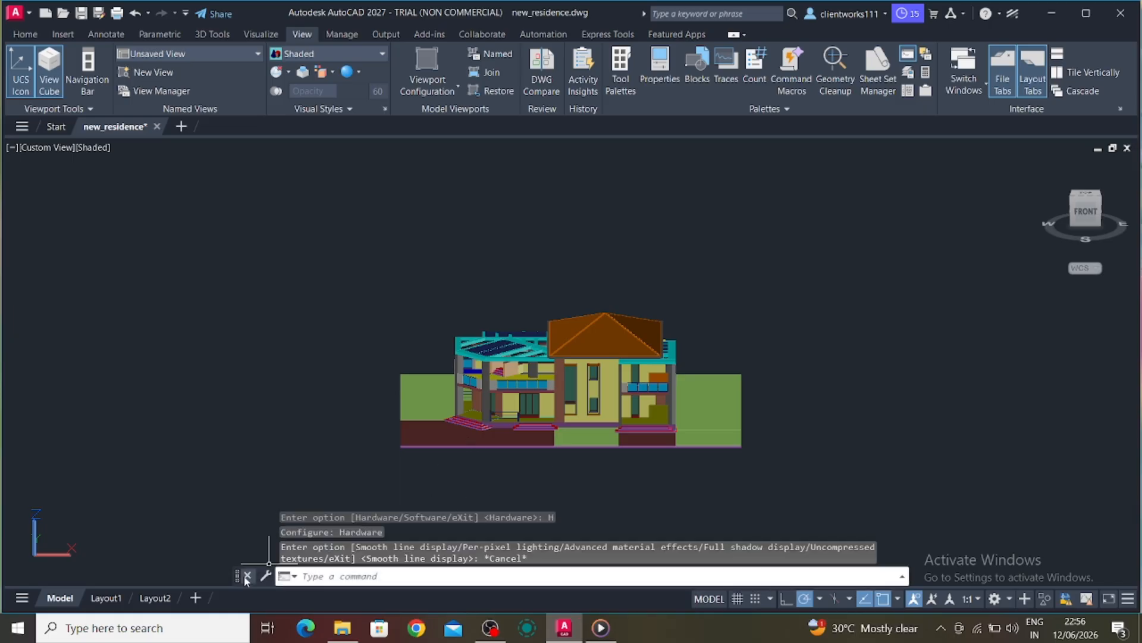
# Regenerate the current view with REGEN and all viewports with REGENALL
pyautogui.write('r')
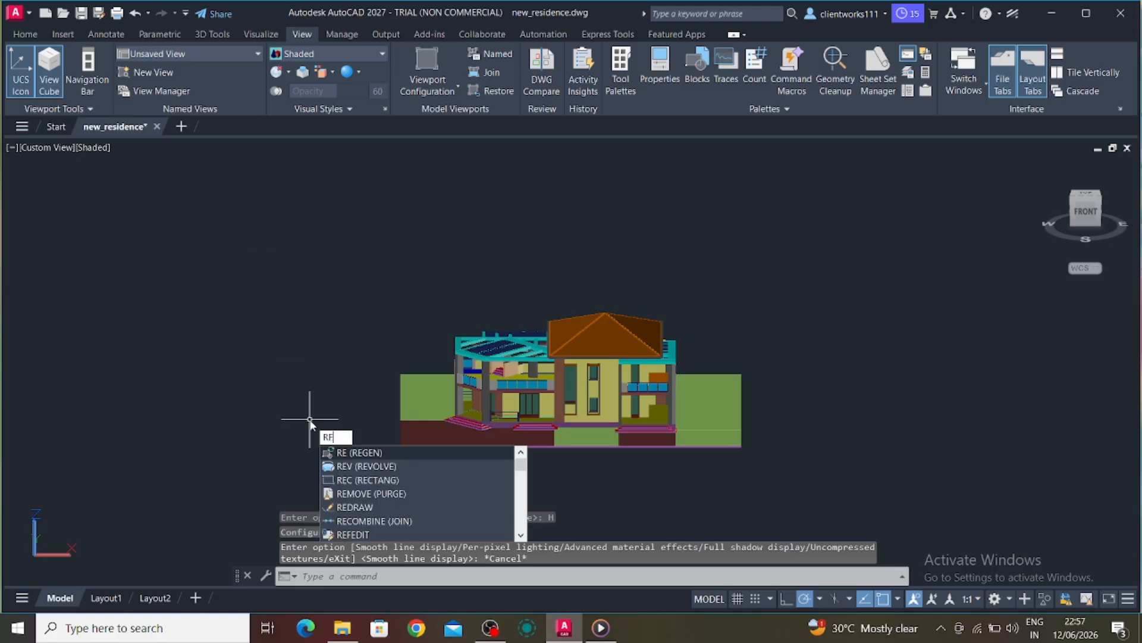
pyautogui.press('Return')
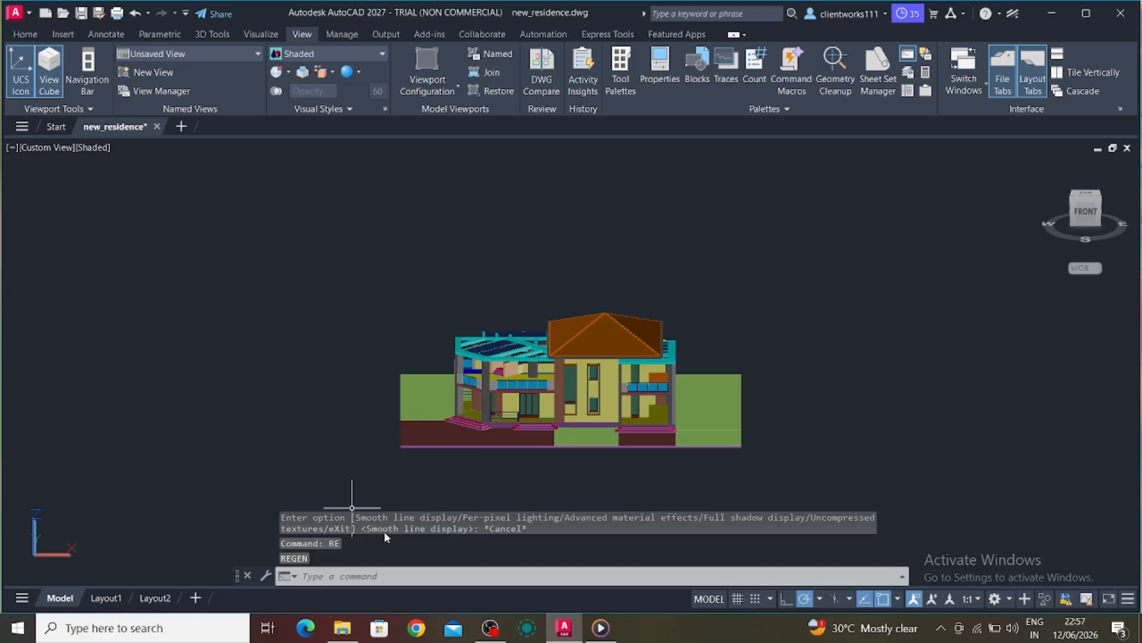
pyautogui.click(369, 576)
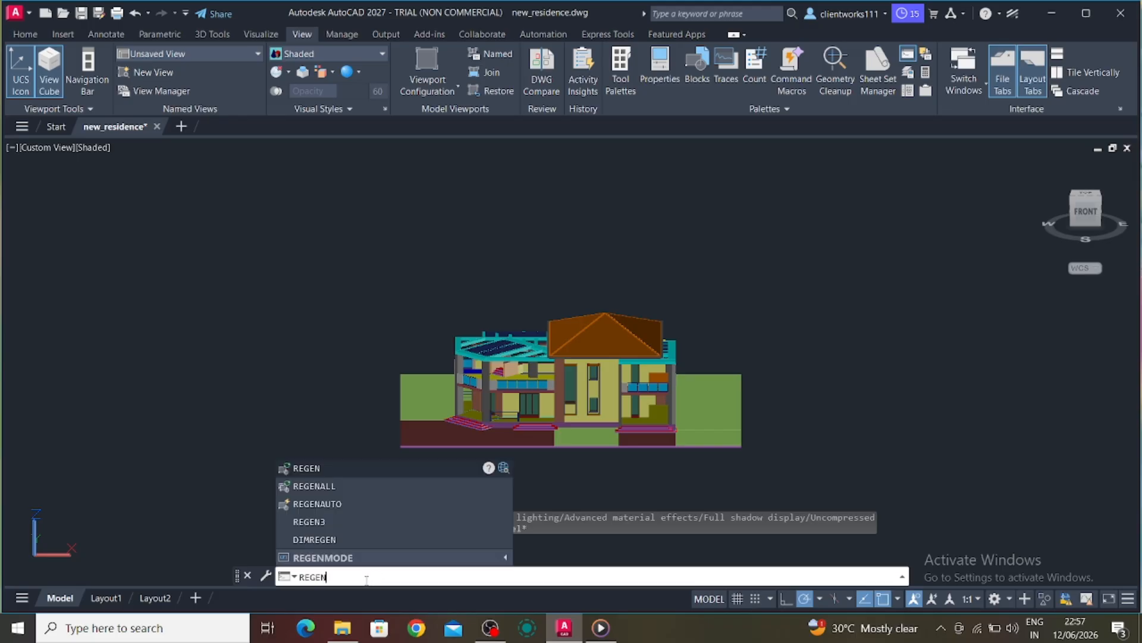
pyautogui.click(354, 491)
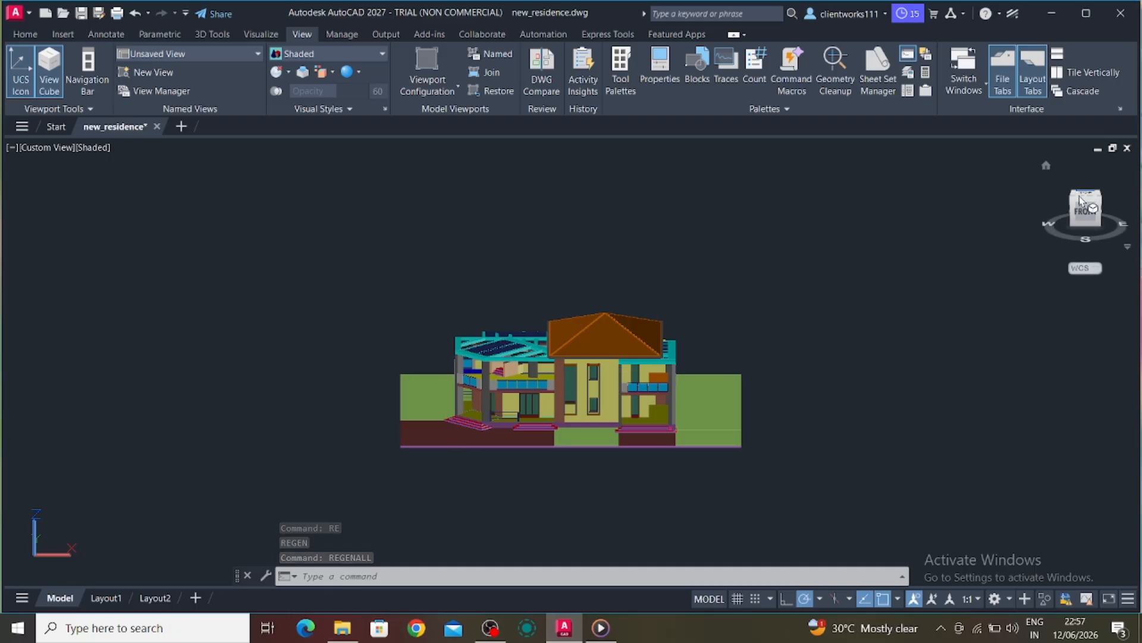
pyautogui.moveTo(1095, 205); pyautogui.dragTo(1104, 204)
pyautogui.click(379, 53)
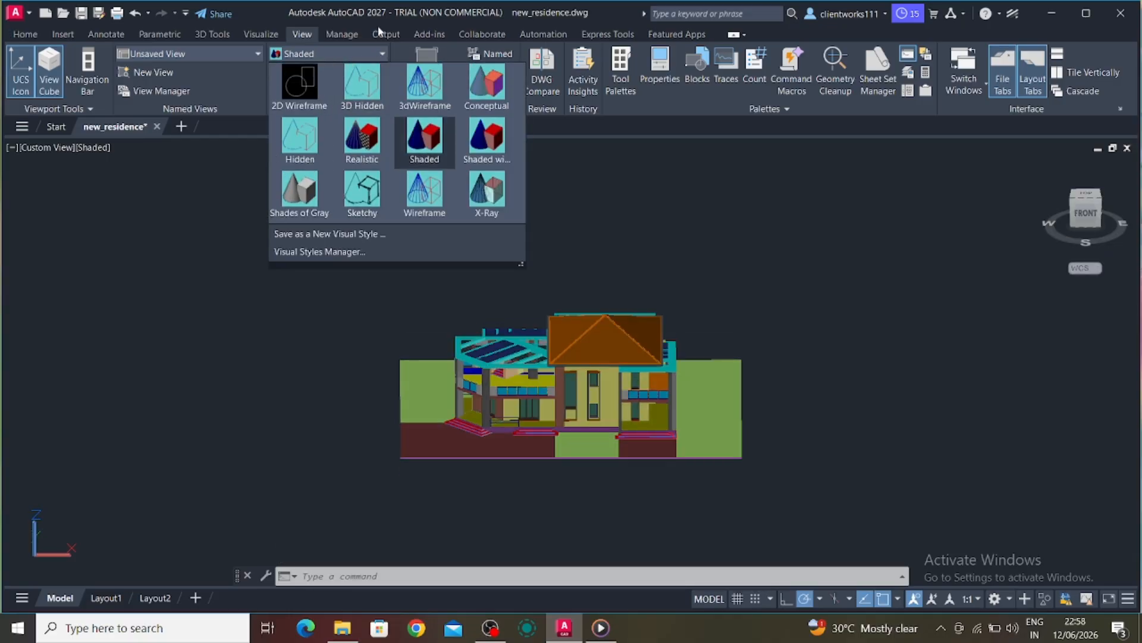
pyautogui.click(327, 83)
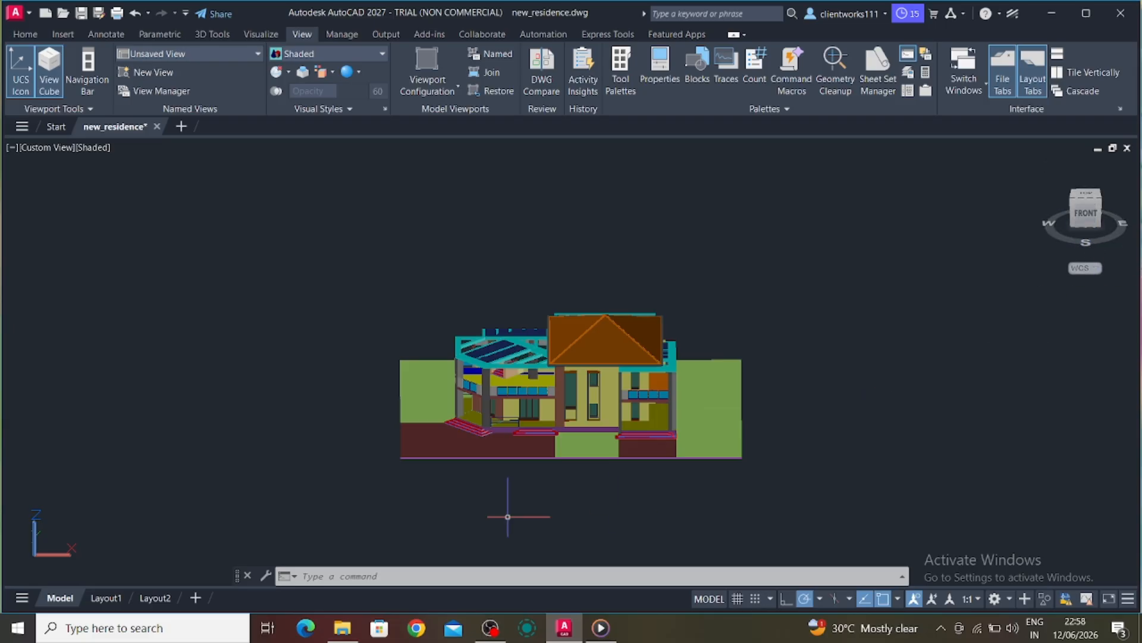
# Run AUDIT on the drawing with the fix-errors option set to No
pyautogui.click(426, 573)
pyautogui.write('au')
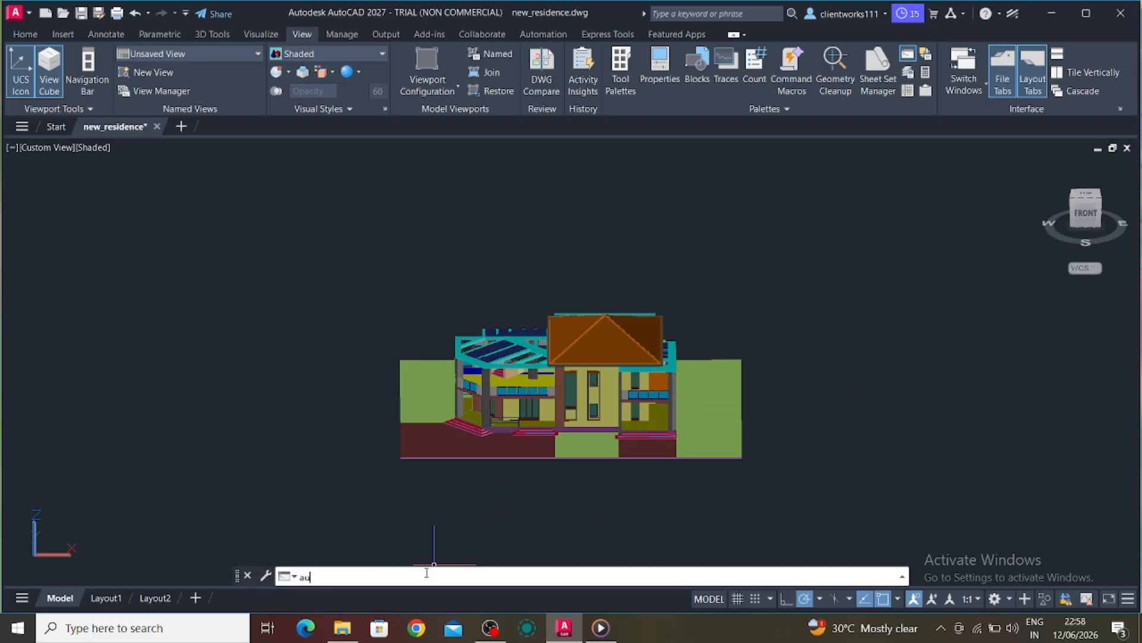
pyautogui.write('dit')
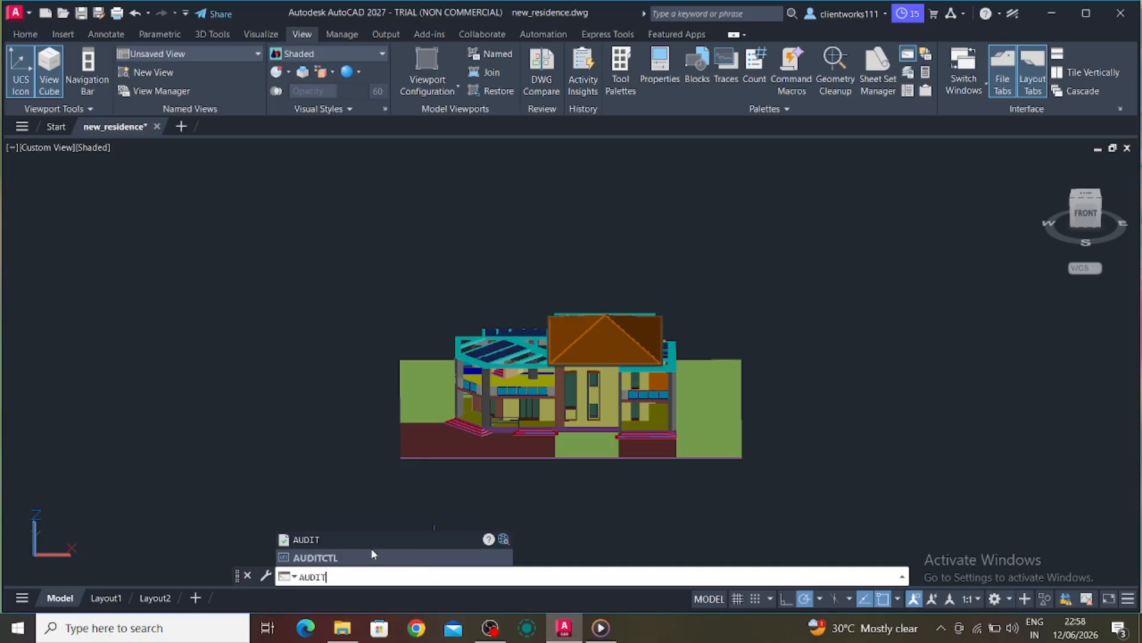
pyautogui.click(339, 540)
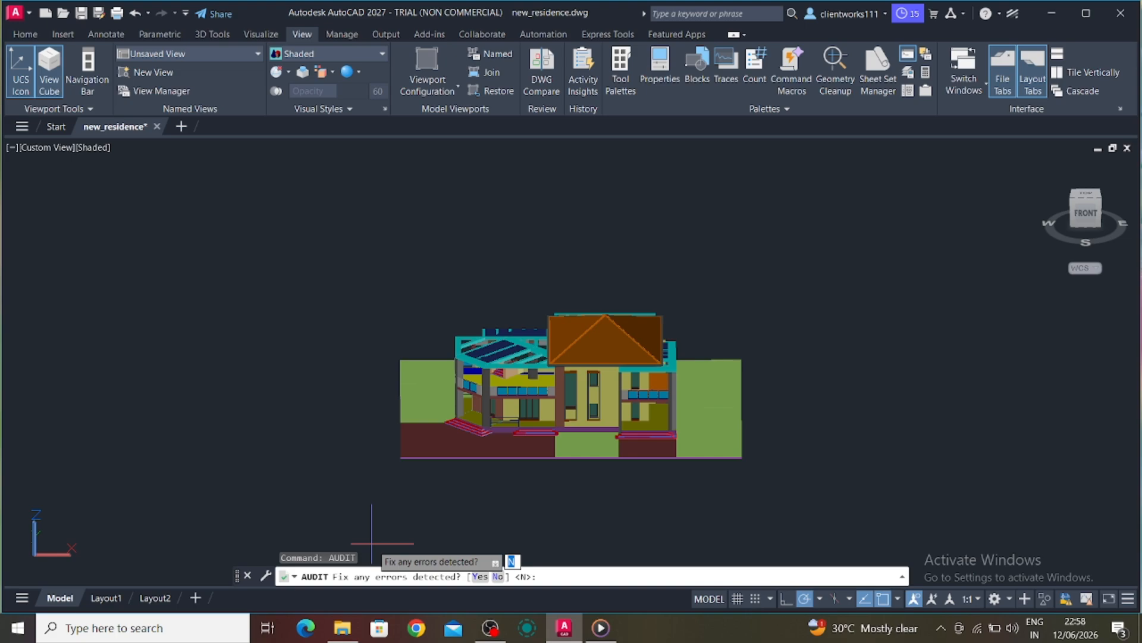
pyautogui.press('Return')
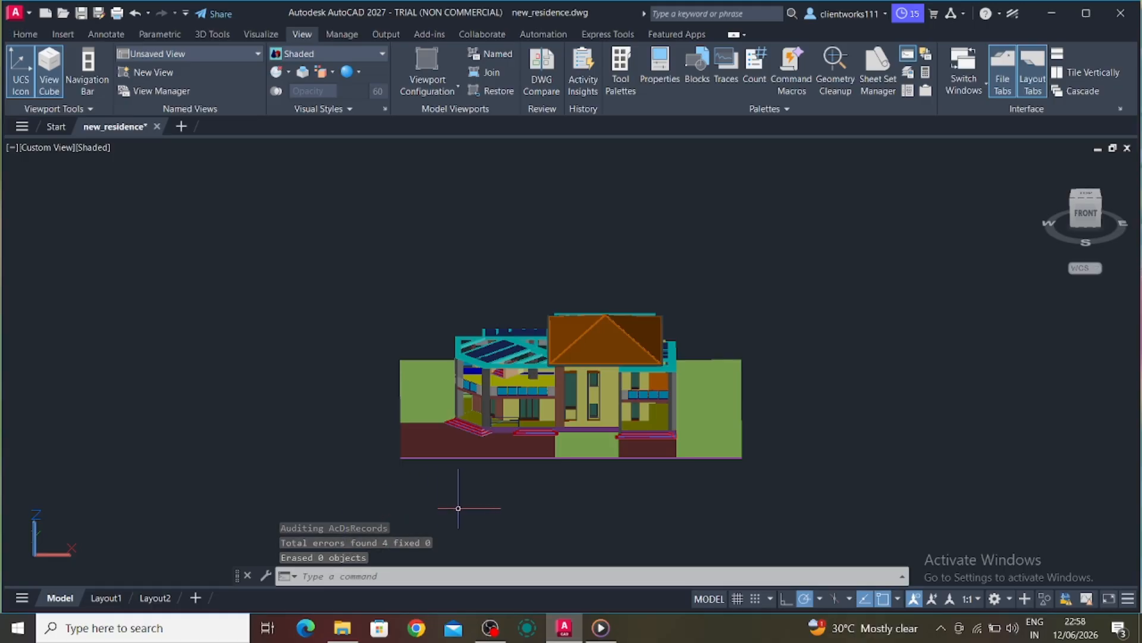
# Check the visual styles offered by the set Current option of -VISUALSTYLES and leave without altering the style
pyautogui.click(339, 578)
pyautogui.write('VISUALSTYLES')
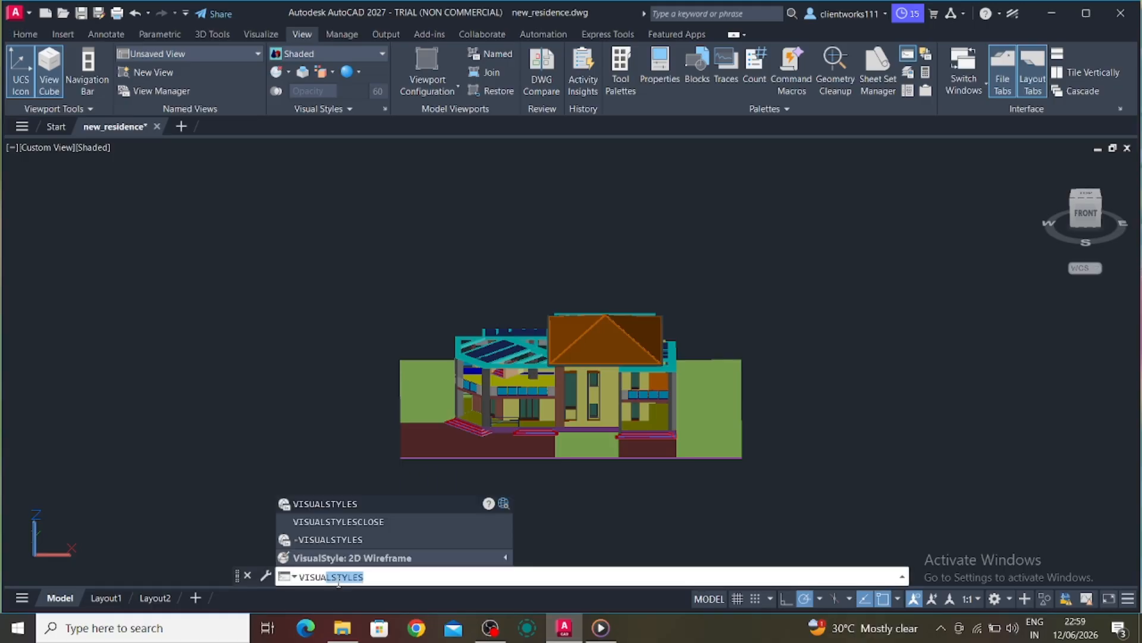
pyautogui.press('Down')
pyautogui.press('Down')
pyautogui.press('Return')
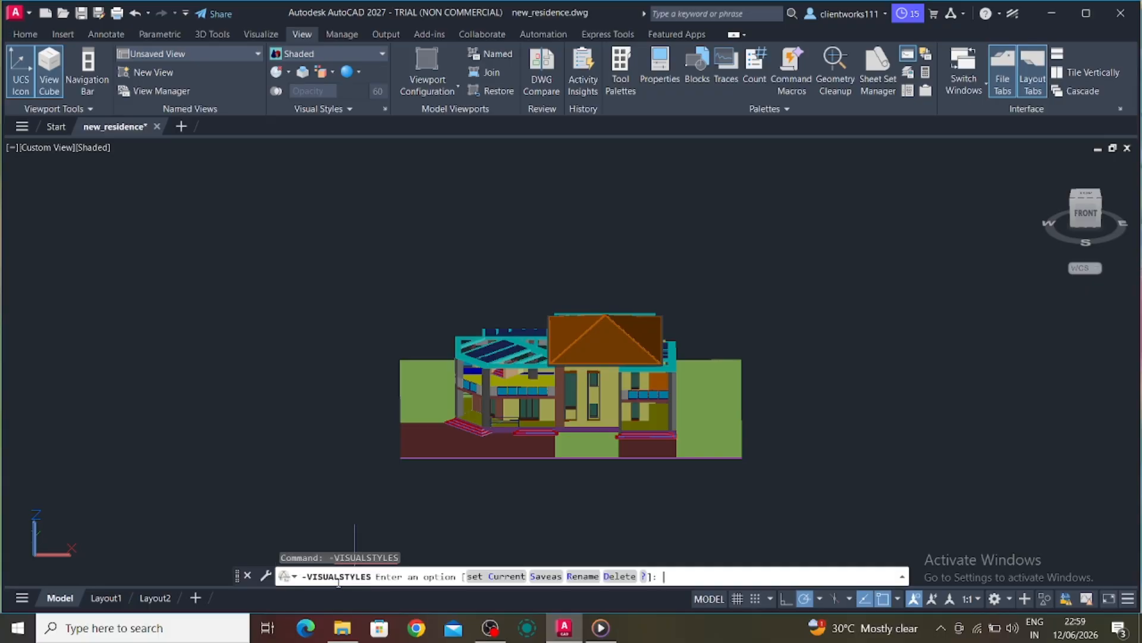
pyautogui.press('Down')
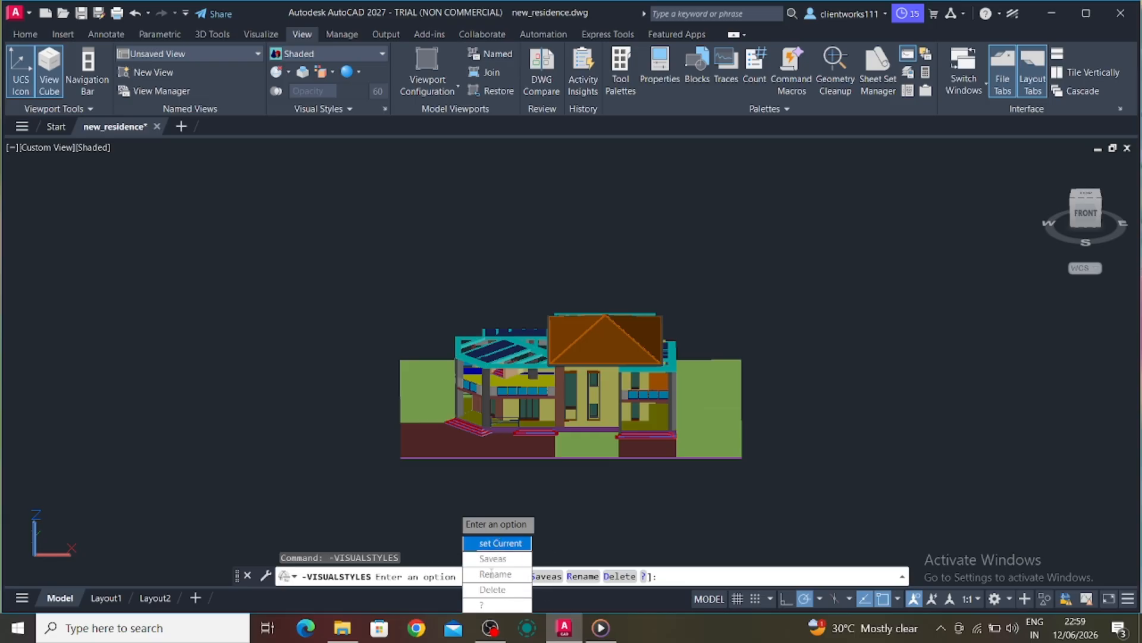
pyautogui.click(499, 543)
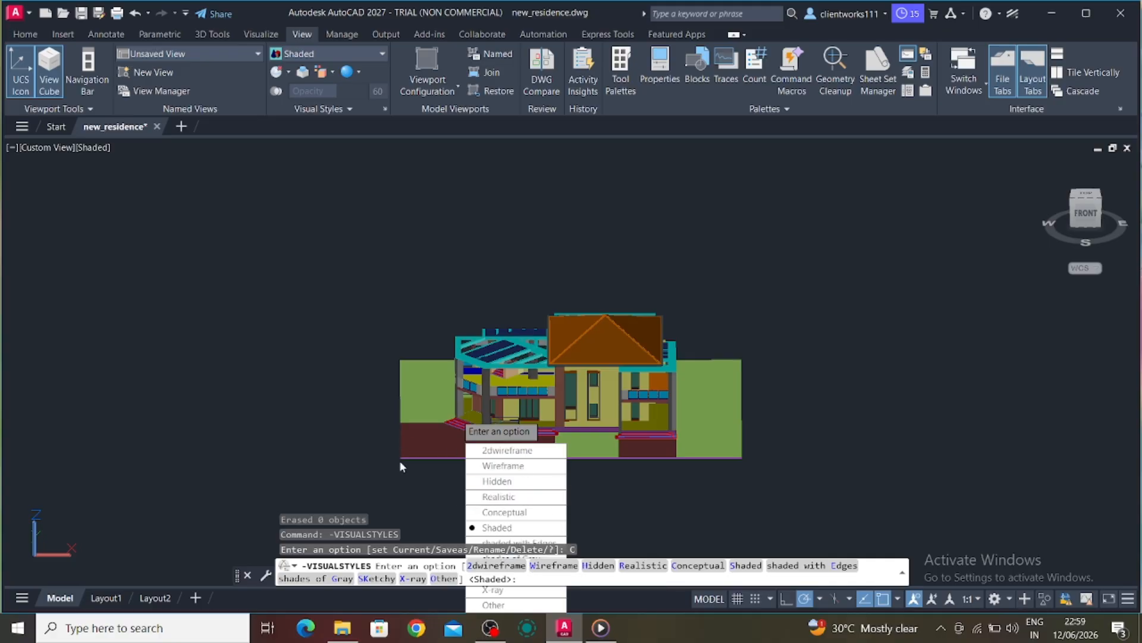
pyautogui.press('Escape')
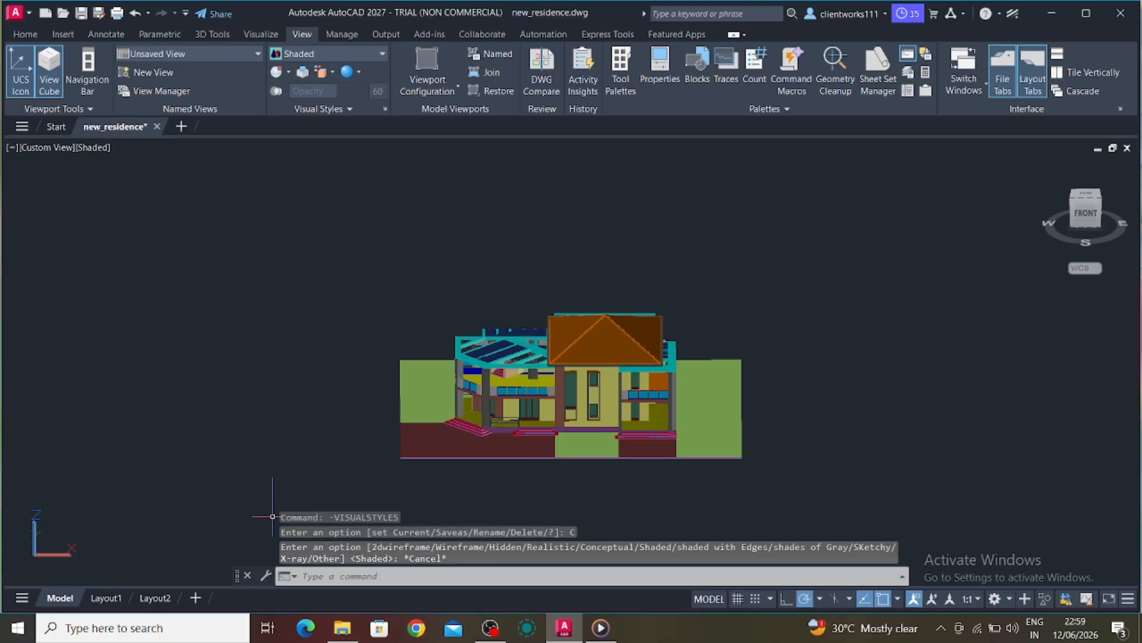
pyautogui.click(344, 576)
pyautogui.write('BOX')
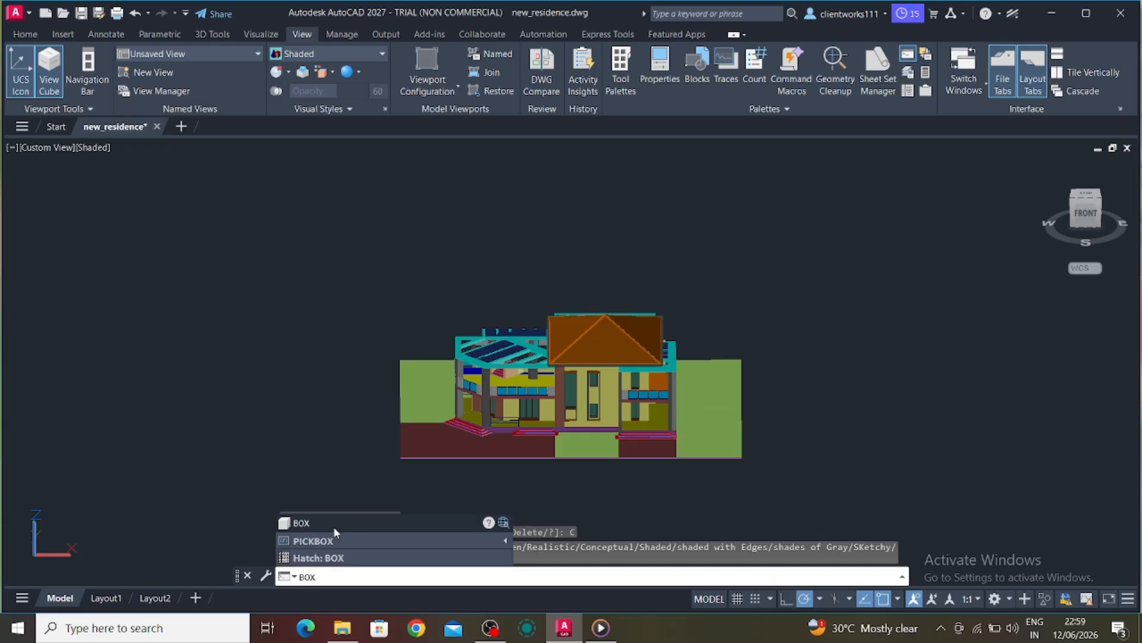
pyautogui.press('Return')
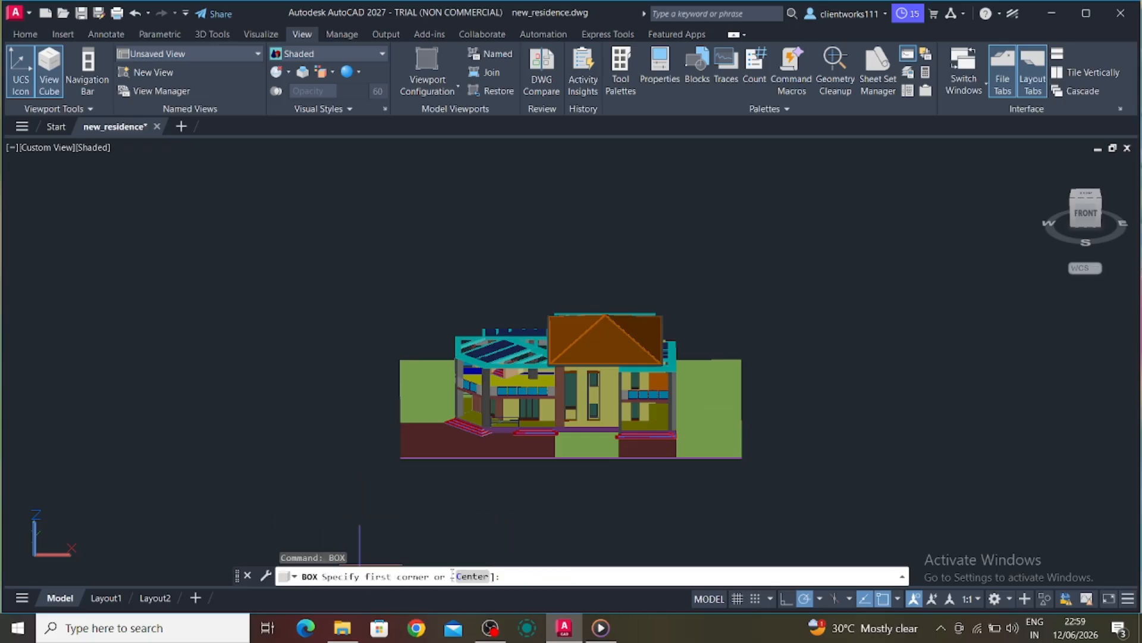
pyautogui.click(468, 577)
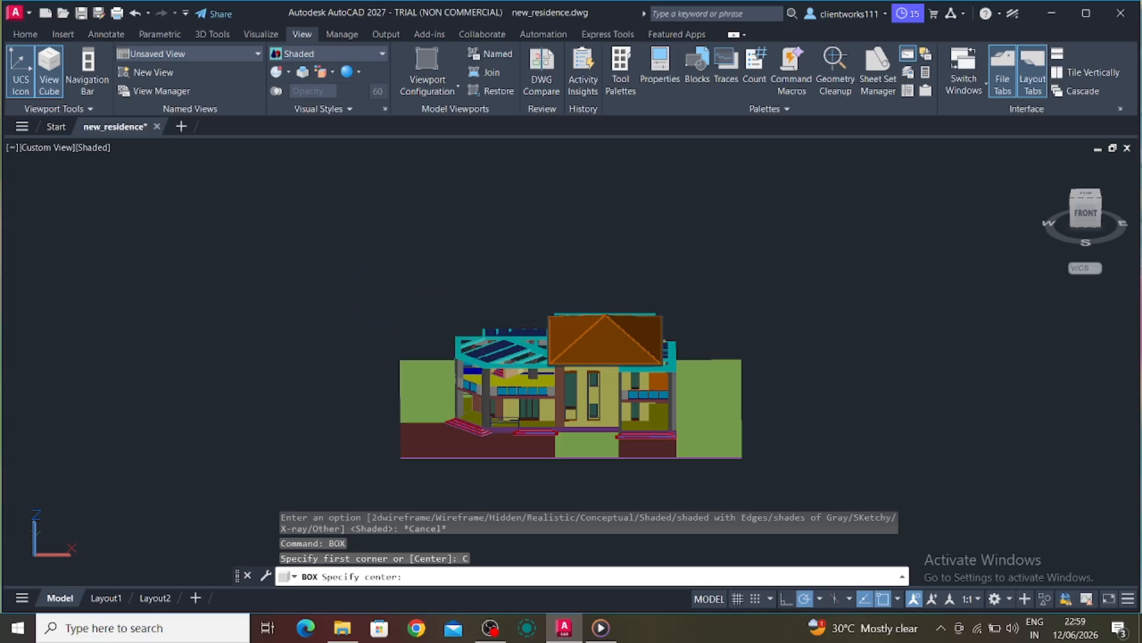
pyautogui.press('Escape')
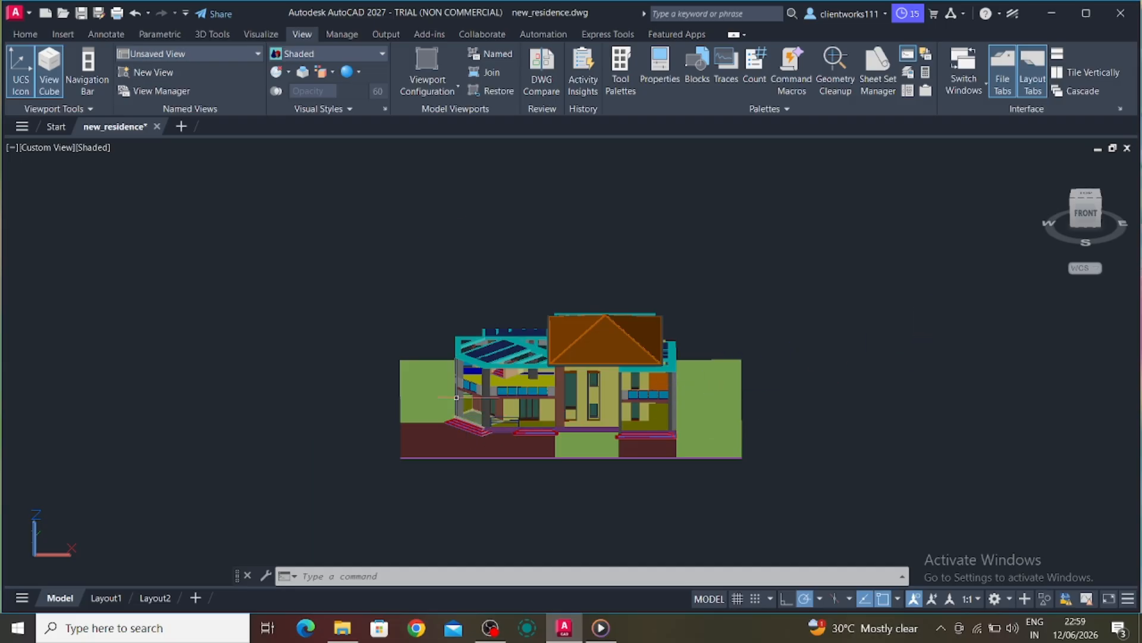
# Set the visual style to Realistic and orbit the house model from the straight front view to a slightly raised front view
pyautogui.click(380, 54)
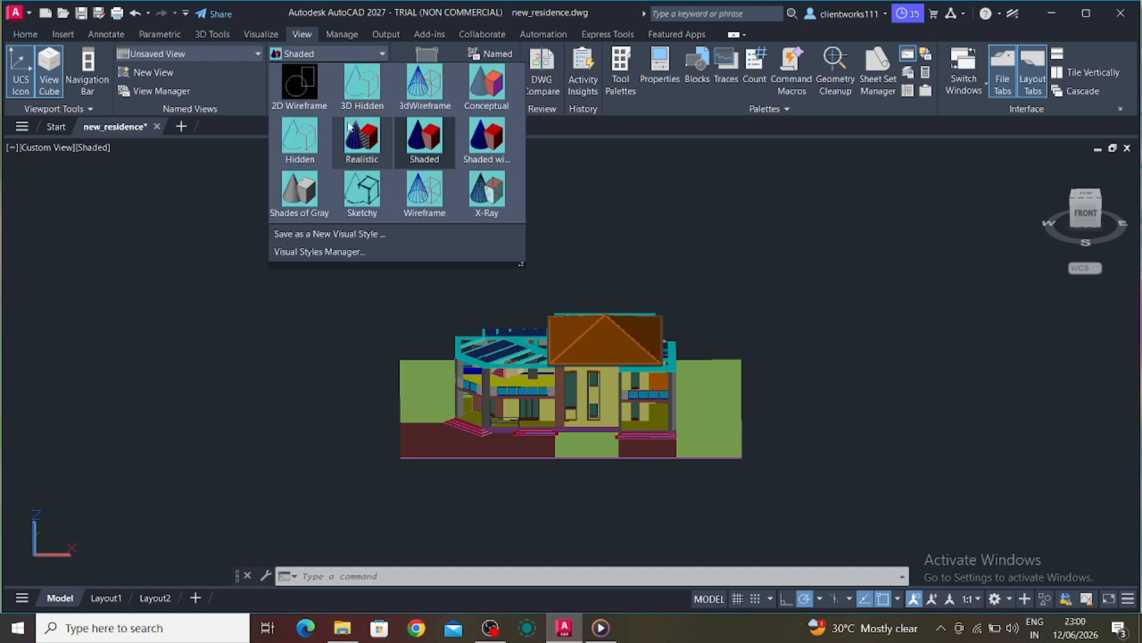
pyautogui.click(363, 142)
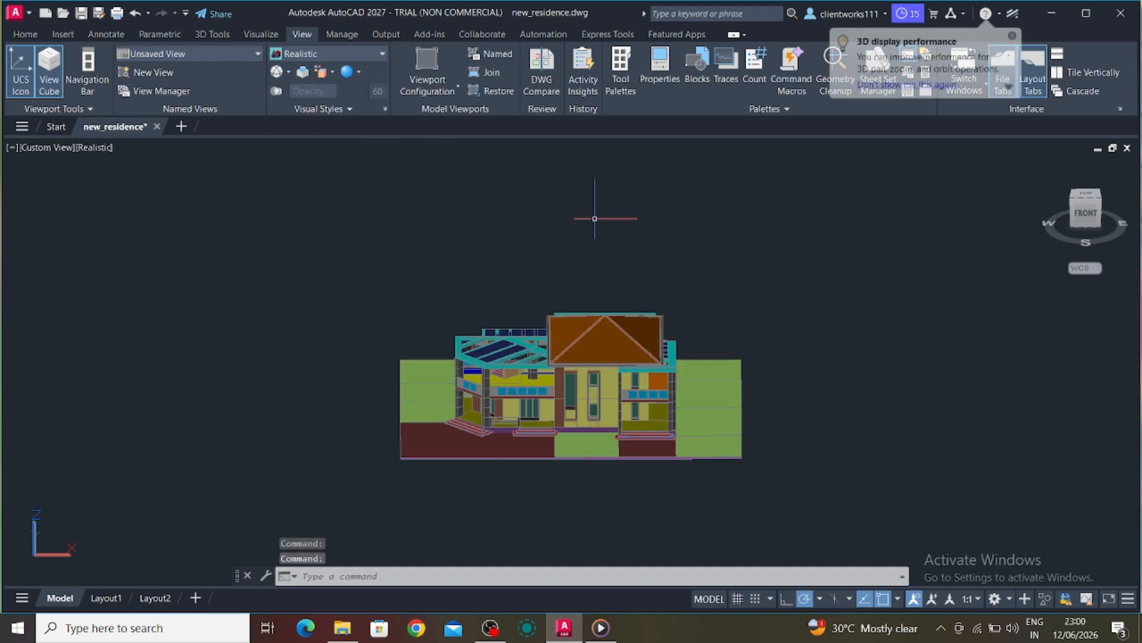
pyautogui.click(1083, 211)
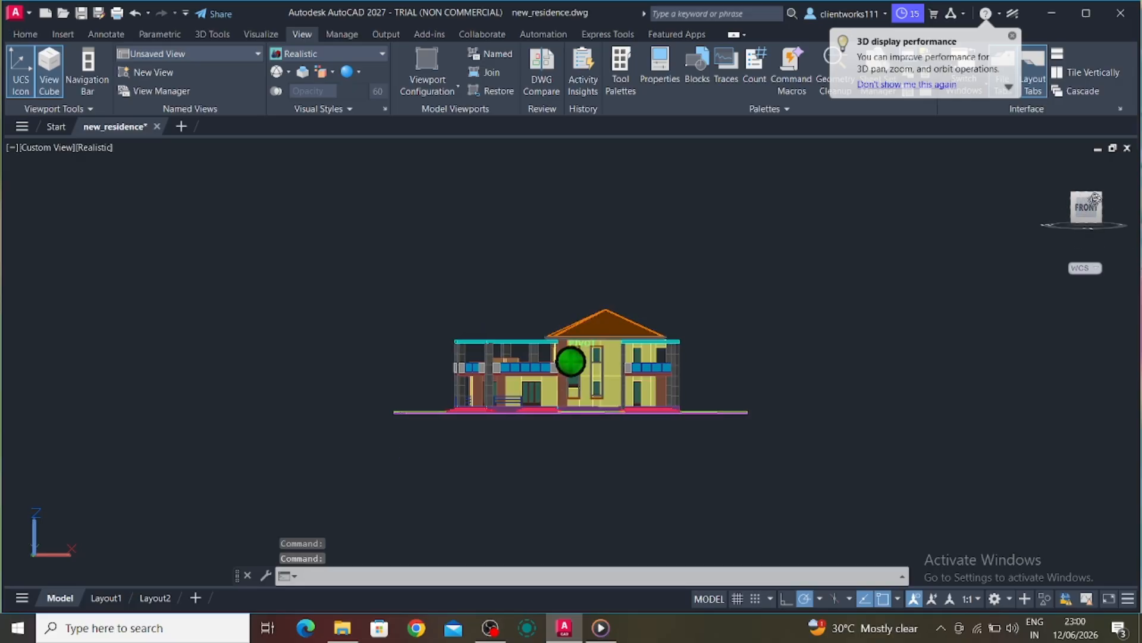
pyautogui.moveTo(1094, 198); pyautogui.dragTo(950, 214)
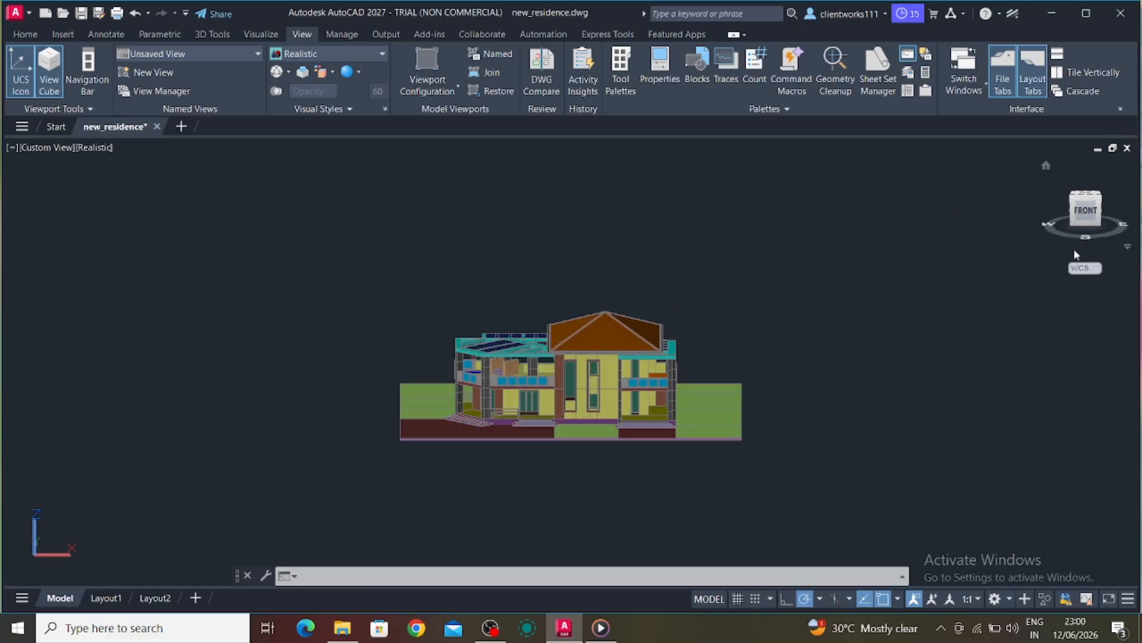